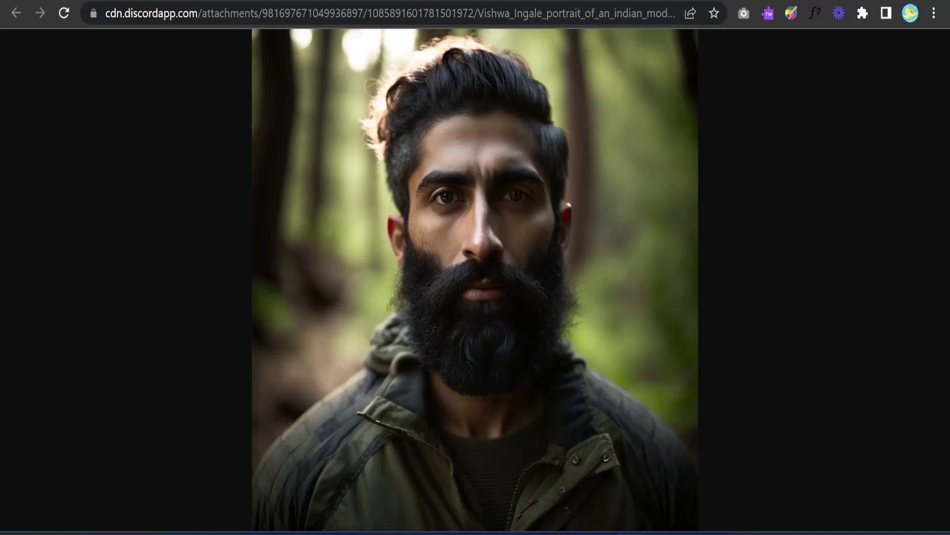
Switch to the ElevenLabs Speech Synthesis page.
left_click(624, 1)
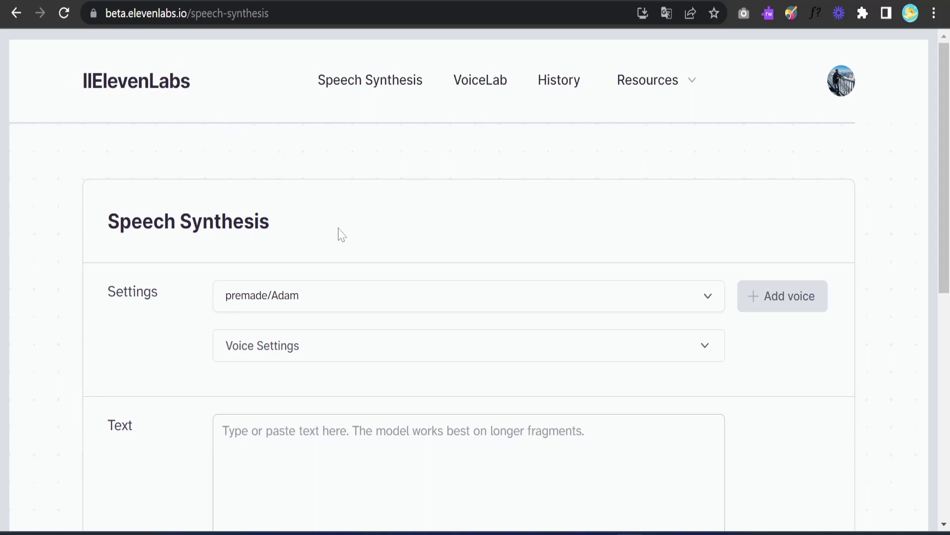
scroll(397, 227, "down", 1)
scroll(391, 218, "up", 1)
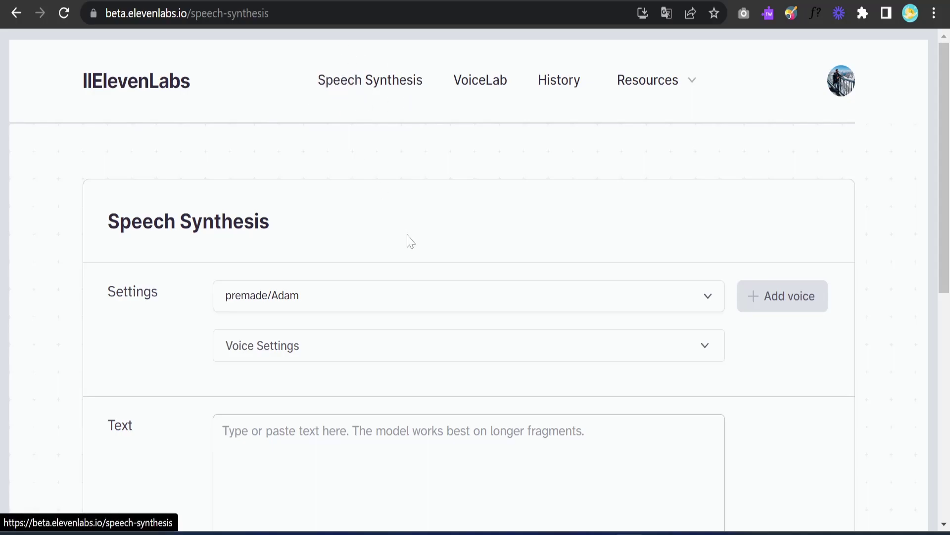
scroll(375, 263, "down", 6)
scroll(341, 282, "up", 4)
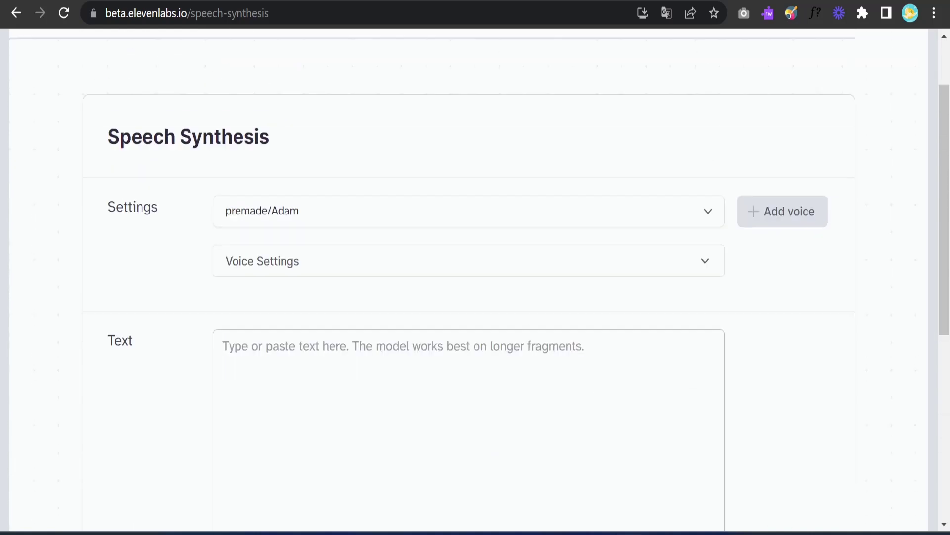
scroll(342, 282, "down", 3)
scroll(346, 280, "up", 5)
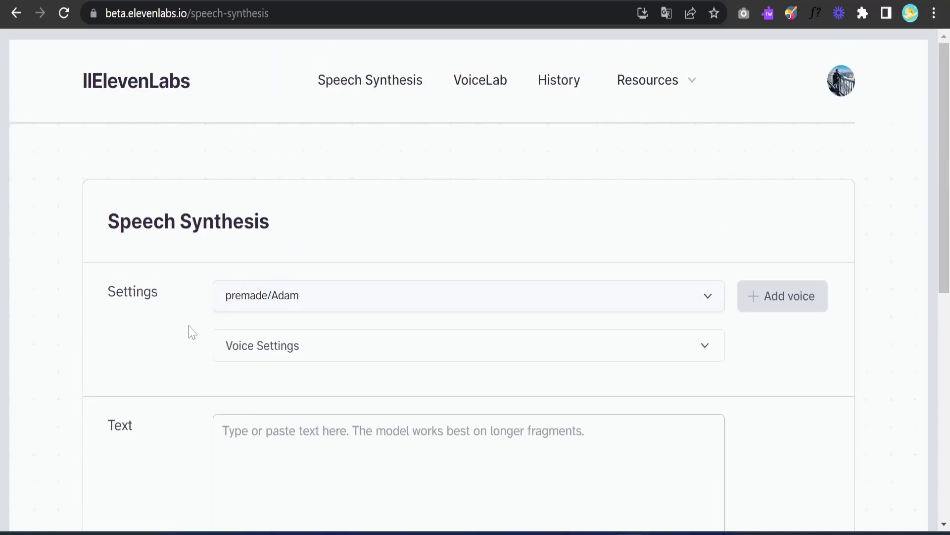
scroll(173, 322, "down", 2)
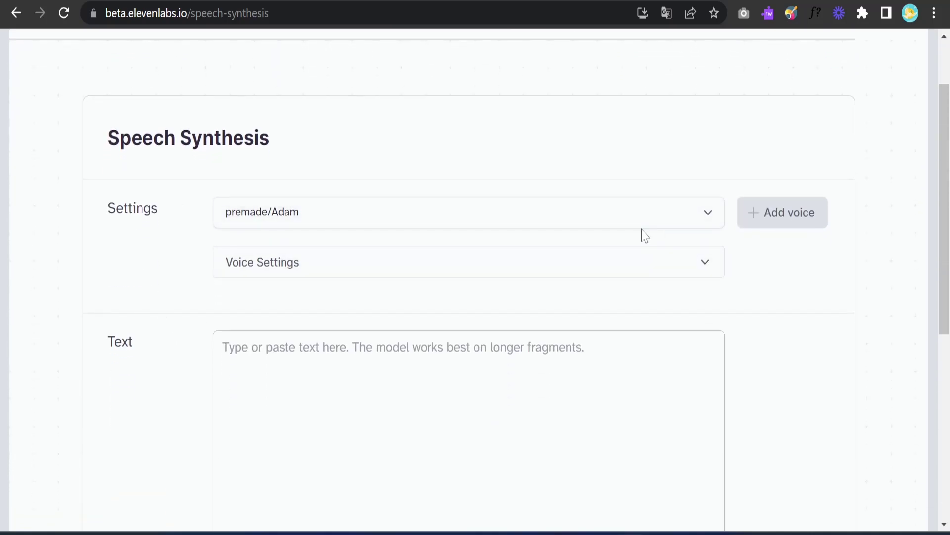
Keep the premade/Adam voice and put the cursor in the empty text box.
left_click(640, 211)
scroll(535, 289, "down", 2)
scroll(535, 289, "up", 2)
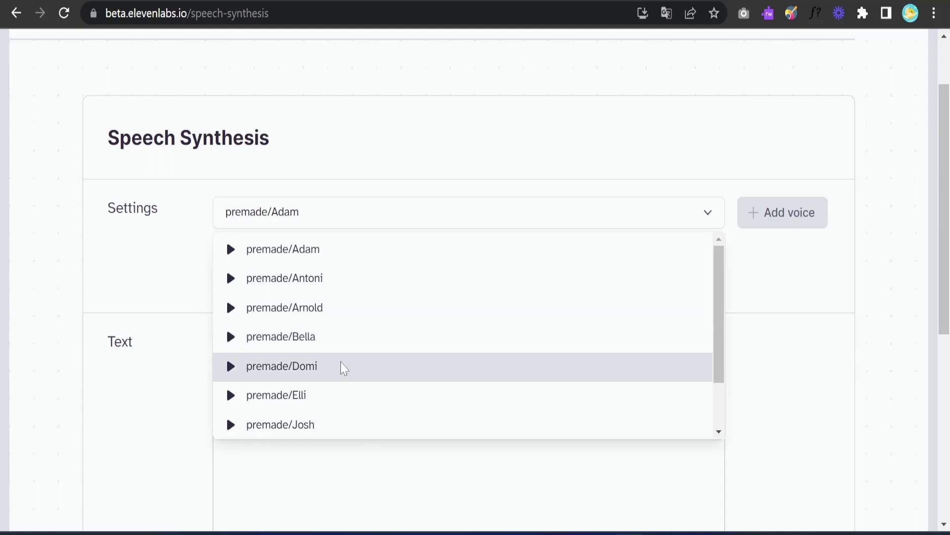
left_click(829, 277)
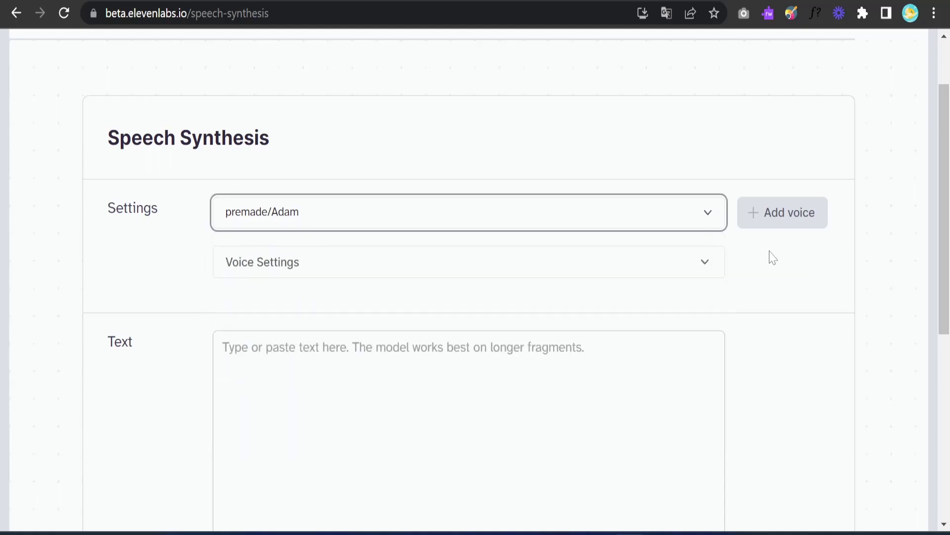
scroll(549, 163, "down", 5)
scroll(531, 144, "up", 7)
scroll(525, 169, "down", 3)
scroll(523, 167, "up", 2)
scroll(522, 167, "down", 4)
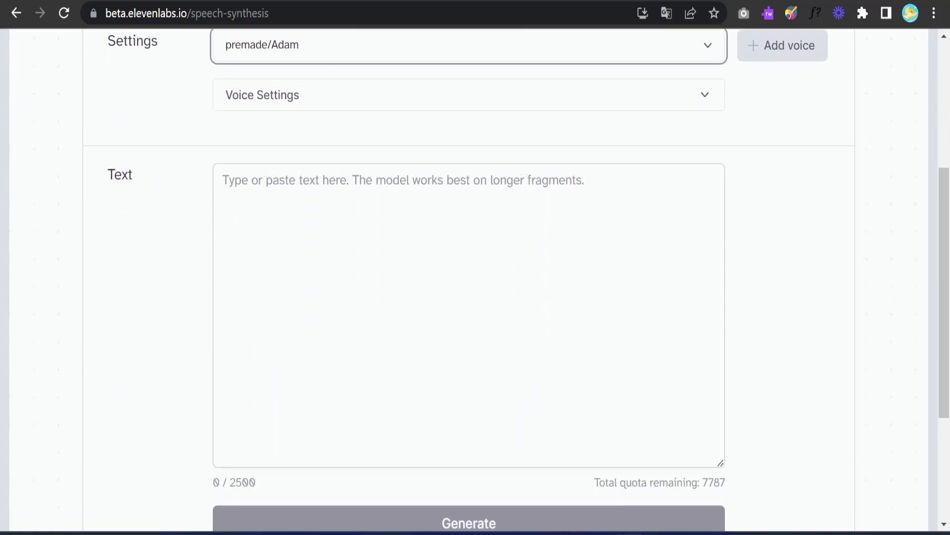
scroll(515, 277, "up", 2)
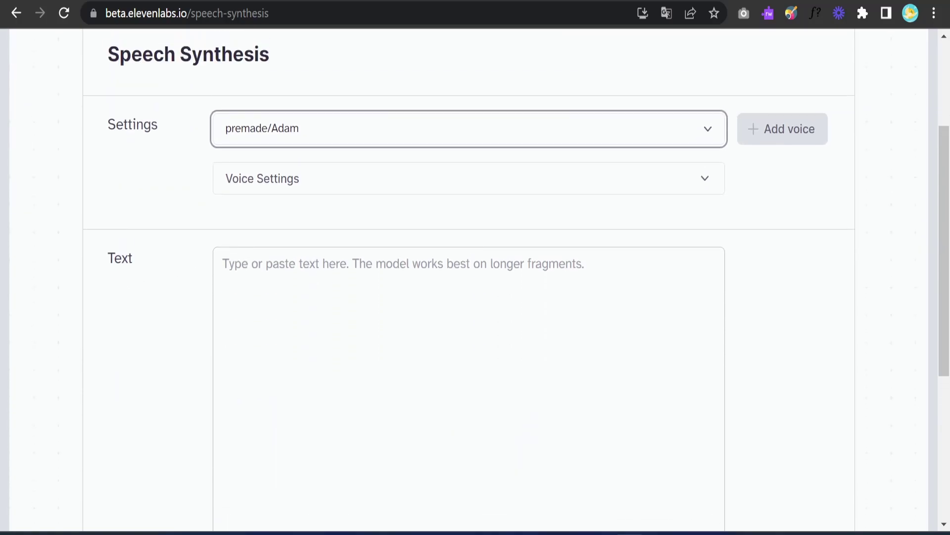
scroll(468, 277, "down", 4)
left_click(223, 97)
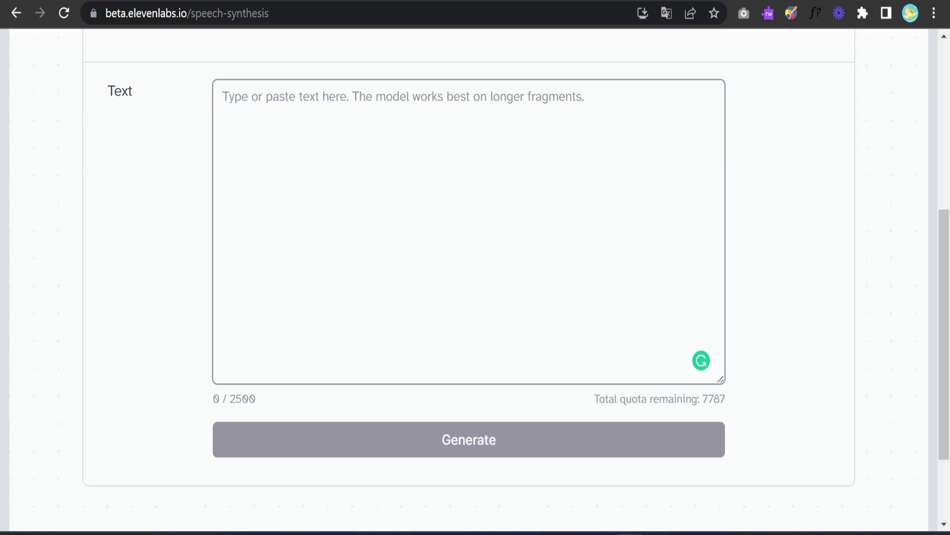
scroll(469, 277, "up", 3)
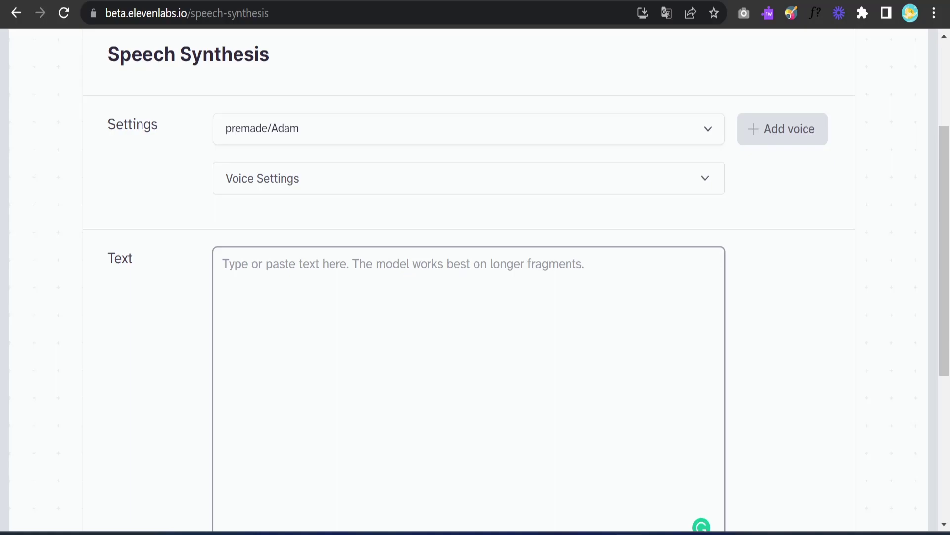
Paste the prepared channel script into the text box.
mouse_move(662, 533)
type("If you're interested in Text-To-Image AI tools, we've got you covered! We've already uploaded some amazing videos on our channel featuring Bluewillow, a completely free alternative to Midjourney, Dalle 2 for beginners and advanced users, and Playground AI Tool, which lets you generate 1000 free images every day with free commercial usage! You can find all of these videos in our AI tools playlist. If you haven't subscribed yet, hit that subscribe button and give us a thumbs up! If you're looking for a particular video, just let us know in the comment section. Thank you for watching!\"")
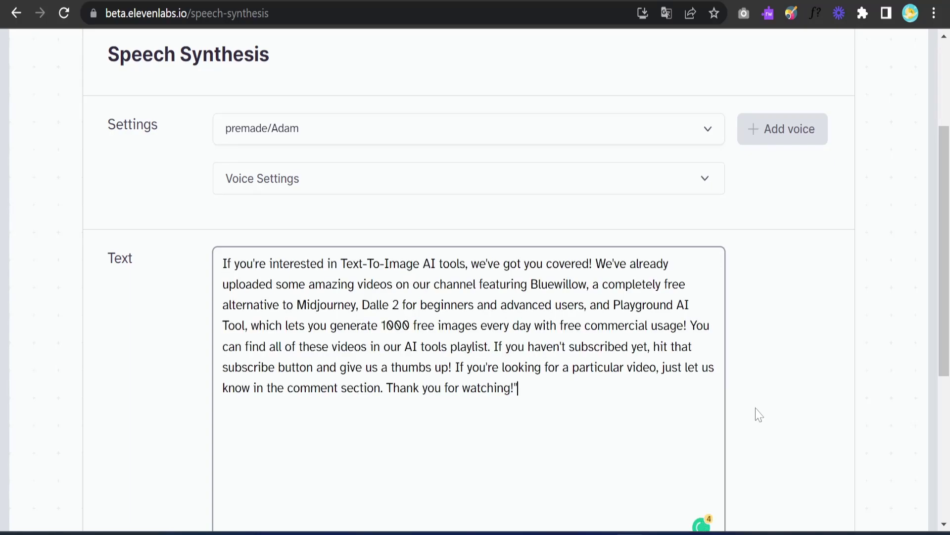
scroll(785, 367, "down", 3)
scroll(774, 382, "up", 3)
key("ctrl+a")
left_click(231, 264)
left_click_drag(222, 264, 518, 387)
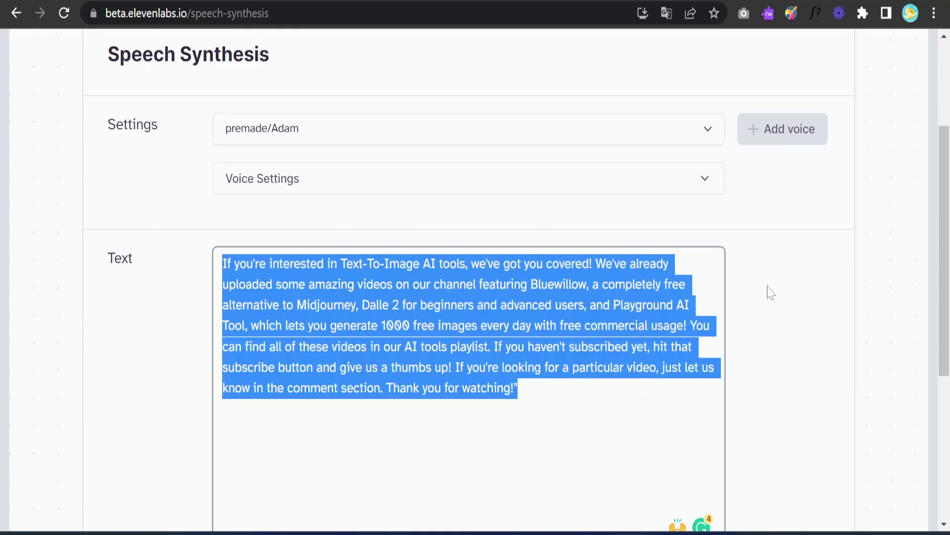
scroll(770, 295, "down", 3)
scroll(770, 295, "up", 3)
Switch the voice to premade/Bella and glance at its stability and clarity settings.
left_click(705, 131)
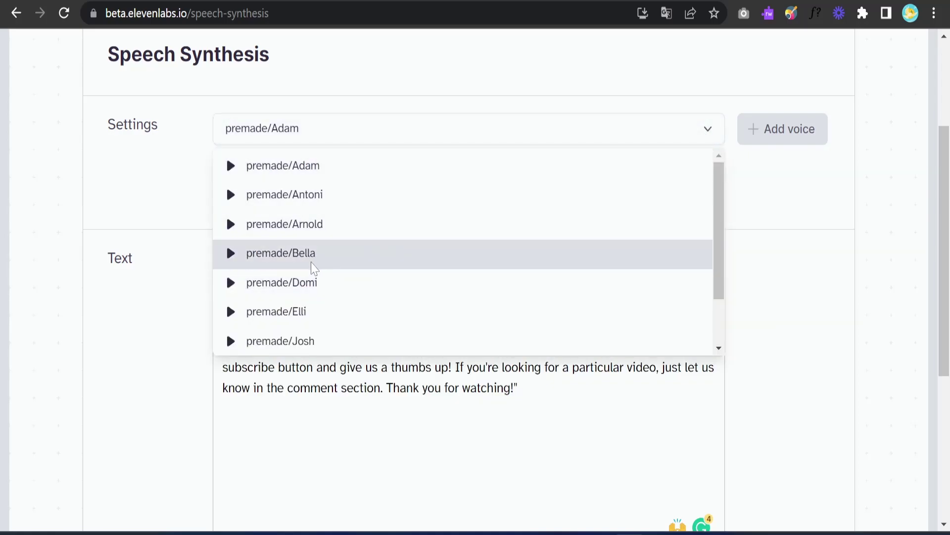
left_click(285, 255)
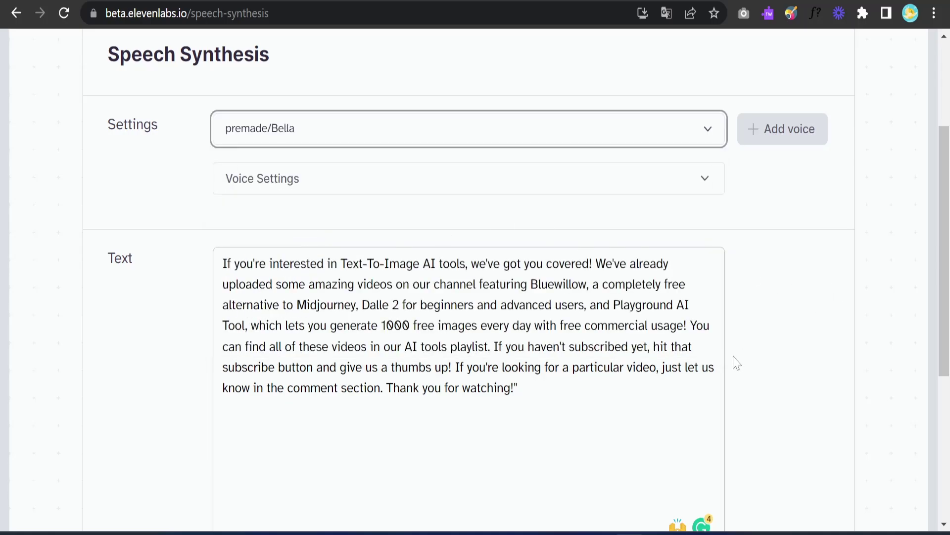
scroll(735, 362, "down", 3)
scroll(735, 362, "up", 5)
left_click(311, 271)
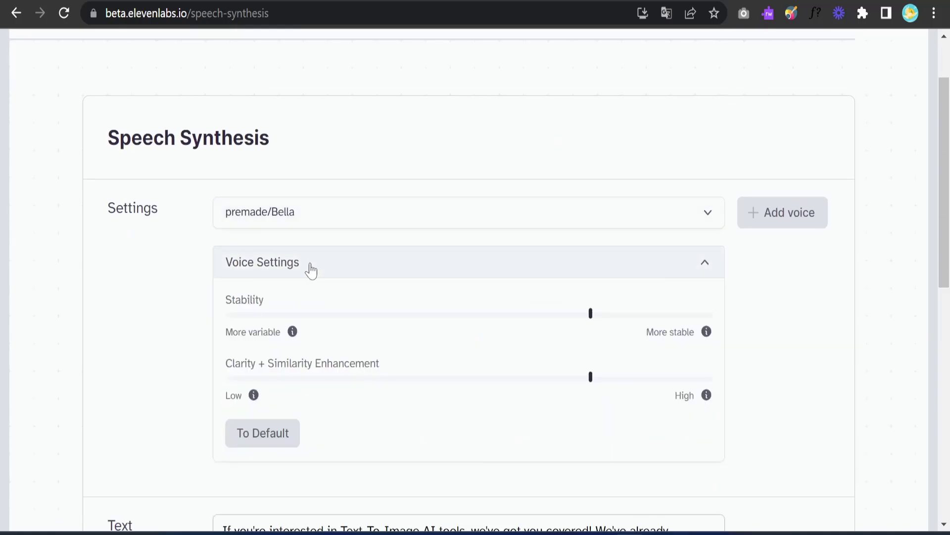
left_click(311, 271)
Generate the 0:34 speech clip from the 589-character script.
scroll(492, 366, "down", 5)
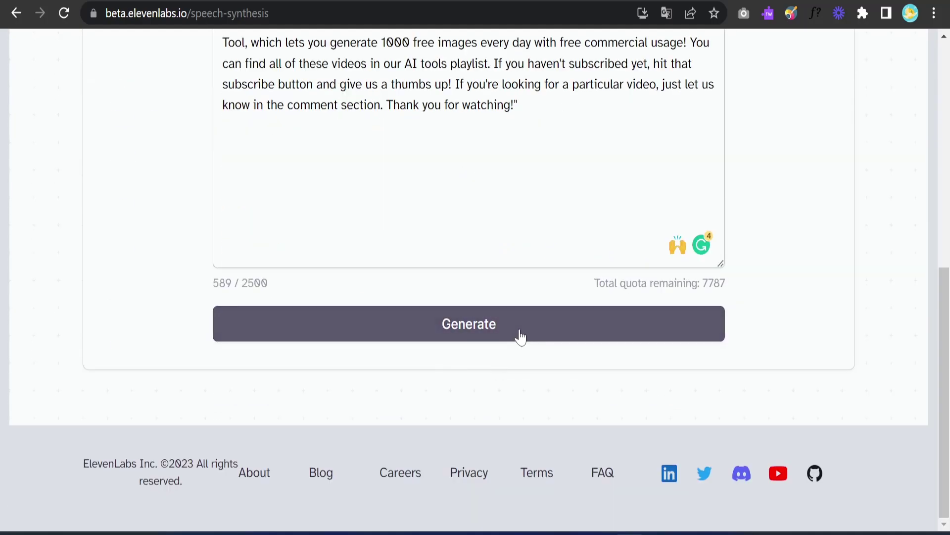
left_click(452, 338)
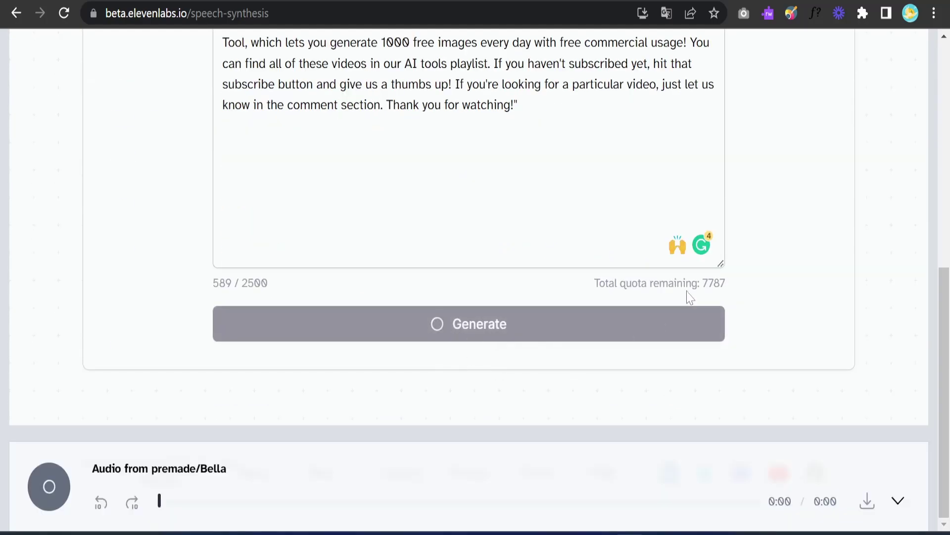
scroll(686, 297, "up", 3)
scroll(668, 325, "down", 3)
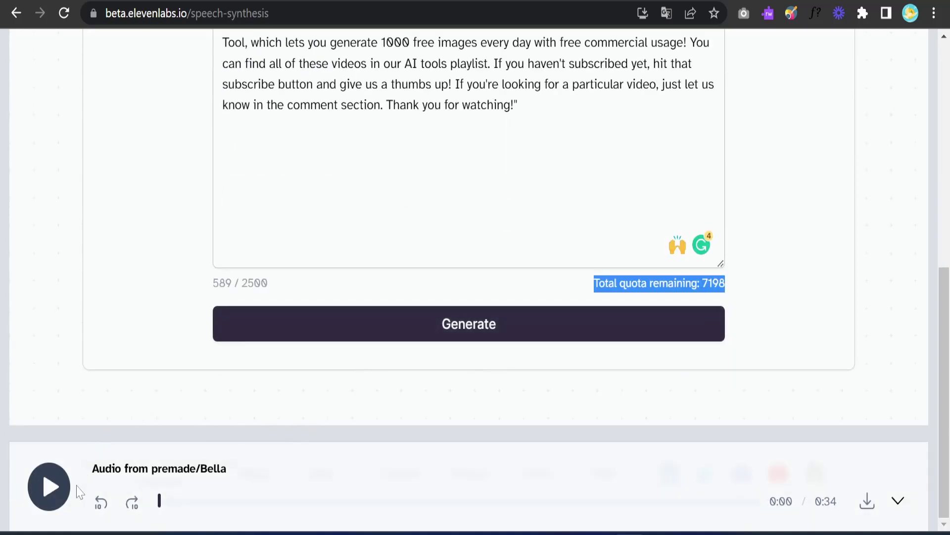
Preview the Bella clip briefly, then download it as synthesized_audio.mp3.
left_click(46, 490)
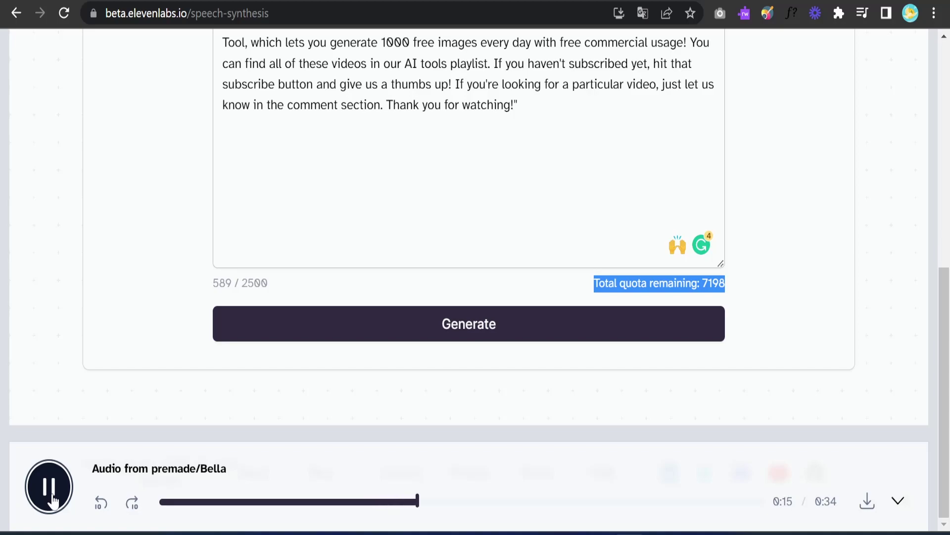
left_click(50, 499)
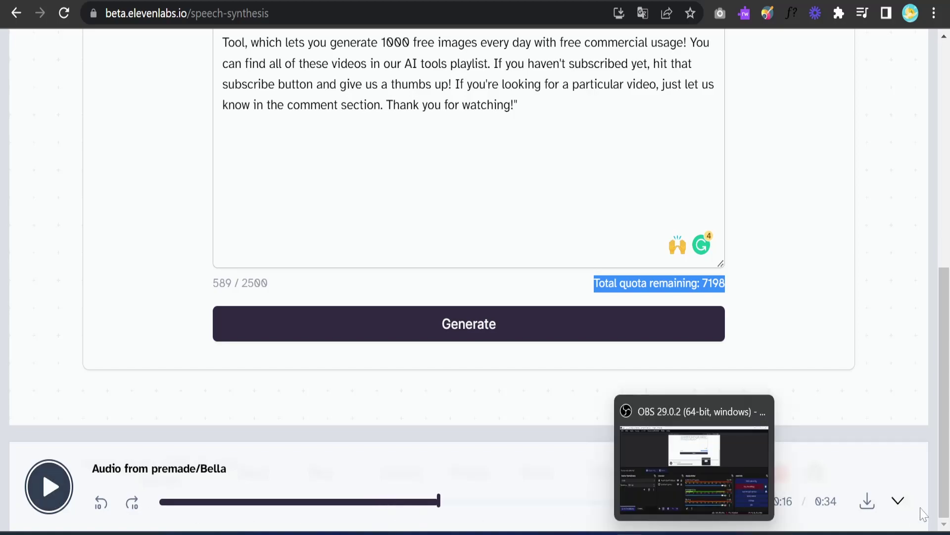
left_click(867, 502)
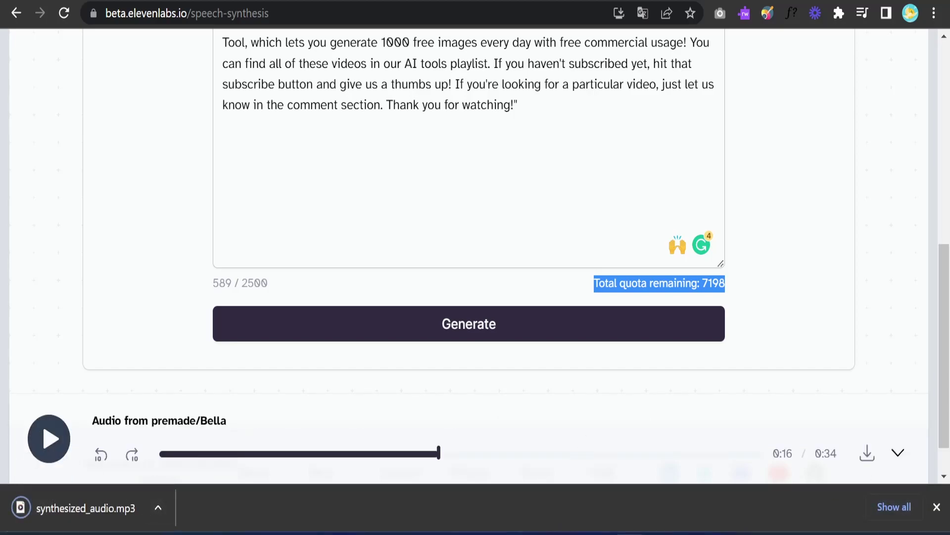
left_click(937, 507)
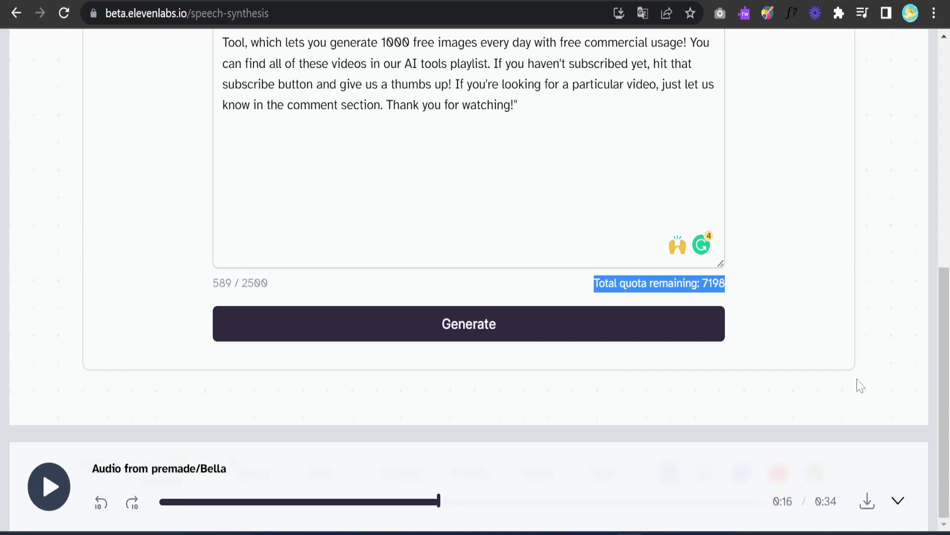
scroll(847, 372, "up", 10)
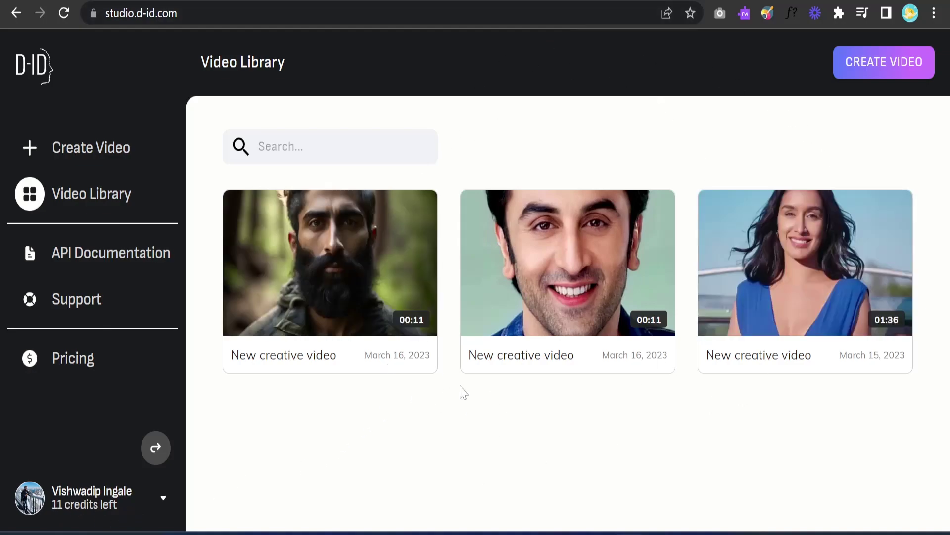
mouse_move(551, 266)
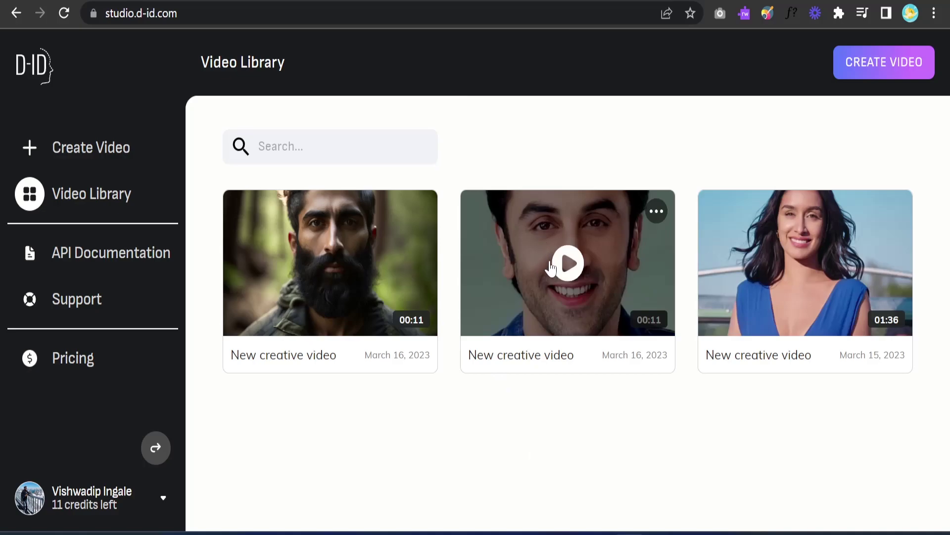
left_click(569, 267)
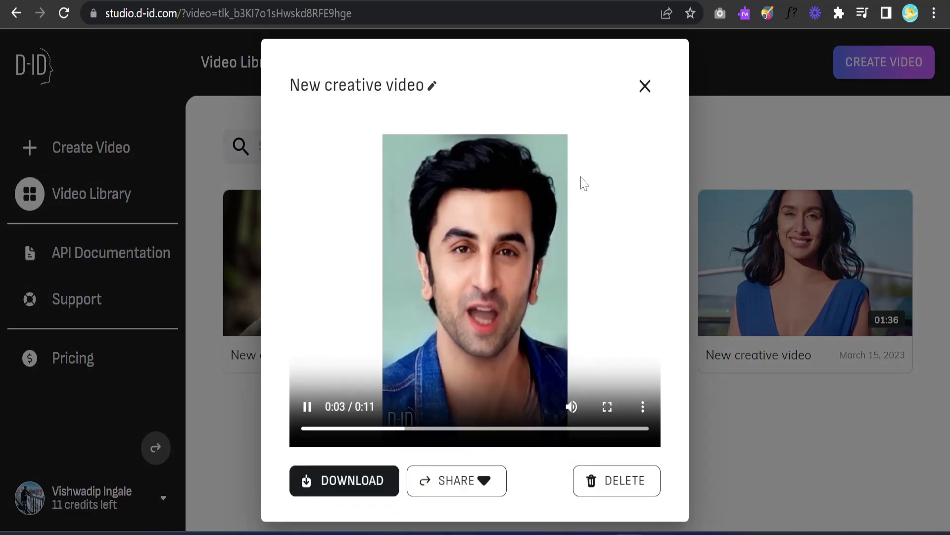
left_click(645, 87)
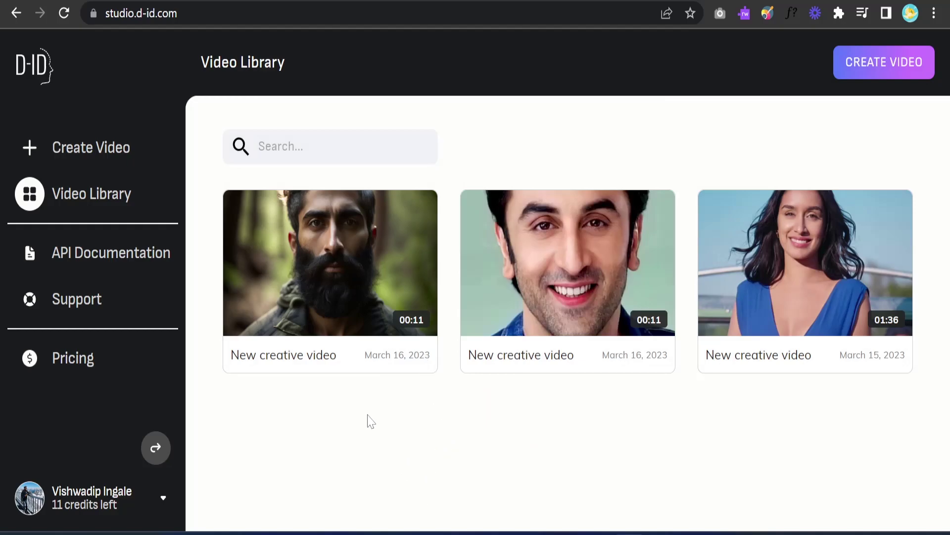
left_click(67, 154)
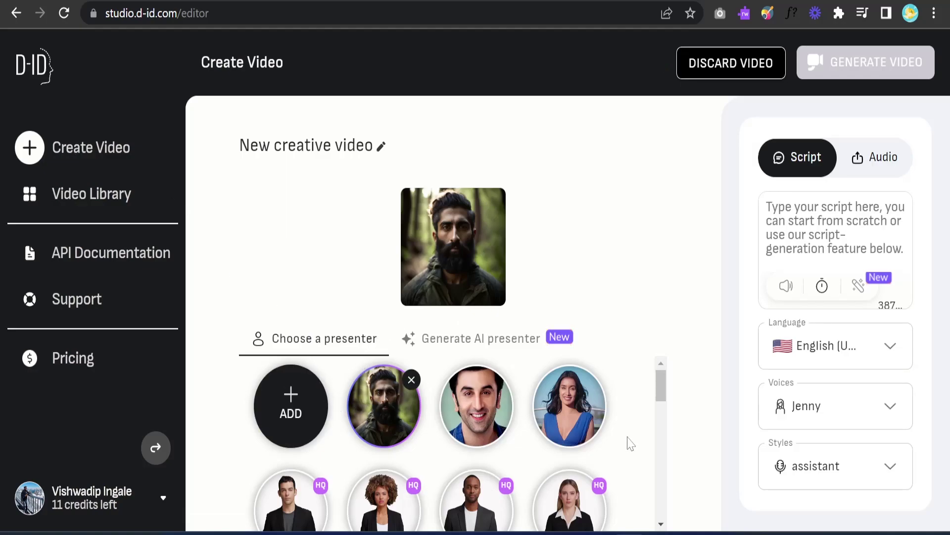
scroll(631, 444, "down", 10)
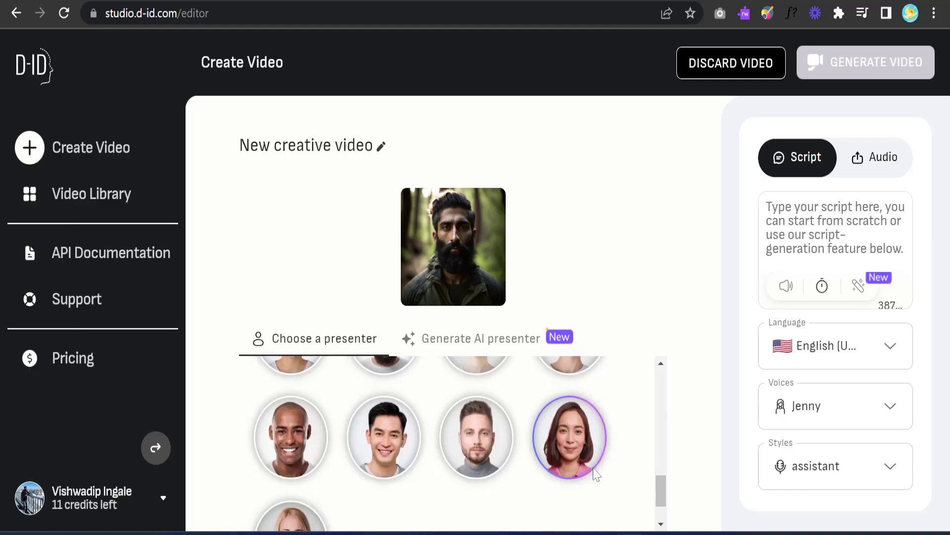
scroll(596, 474, "up", 10)
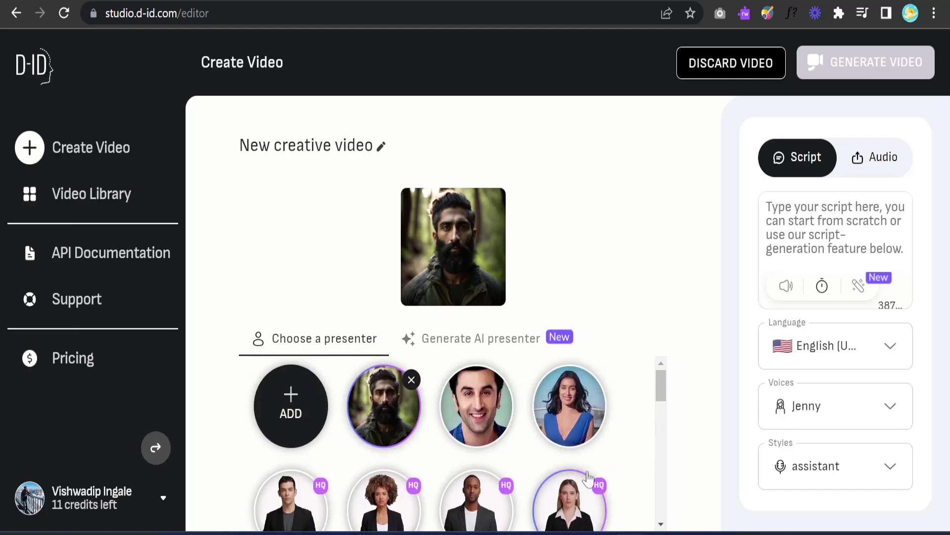
mouse_move(309, 436)
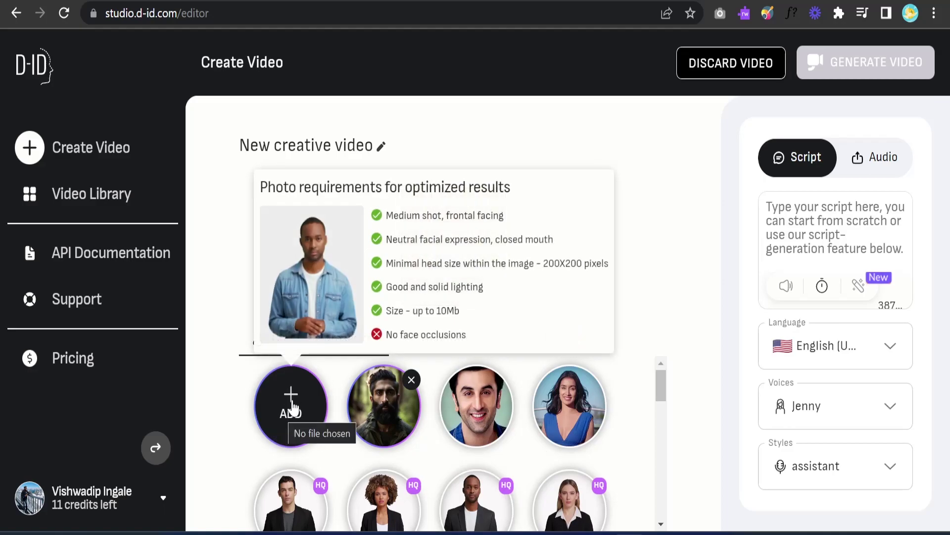
mouse_move(293, 403)
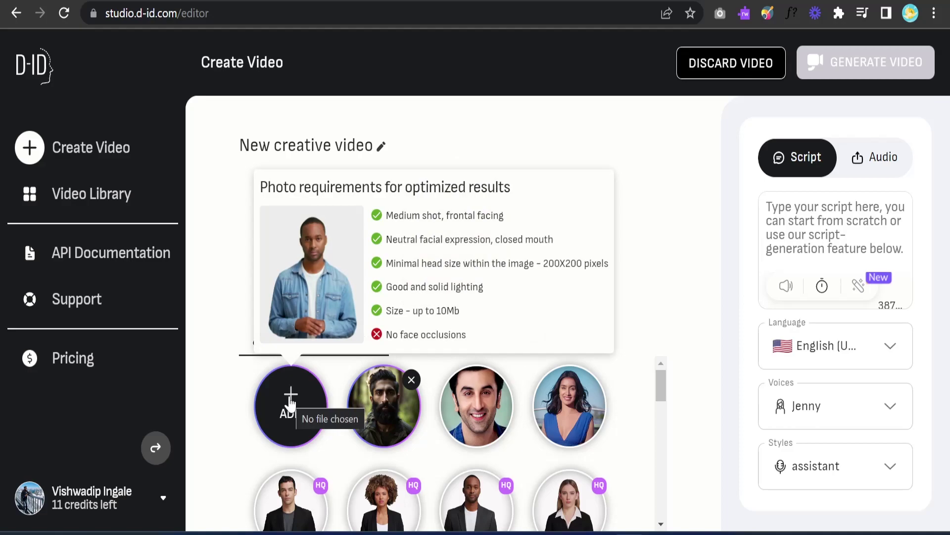
Upload the elderly village woman portrait from Downloads as the video's presenter.
left_click(280, 378)
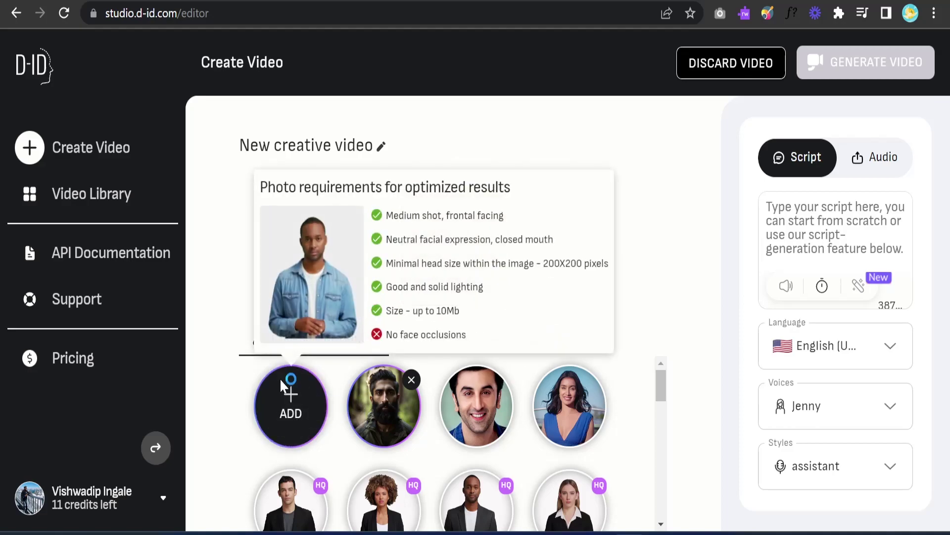
left_click(173, 168)
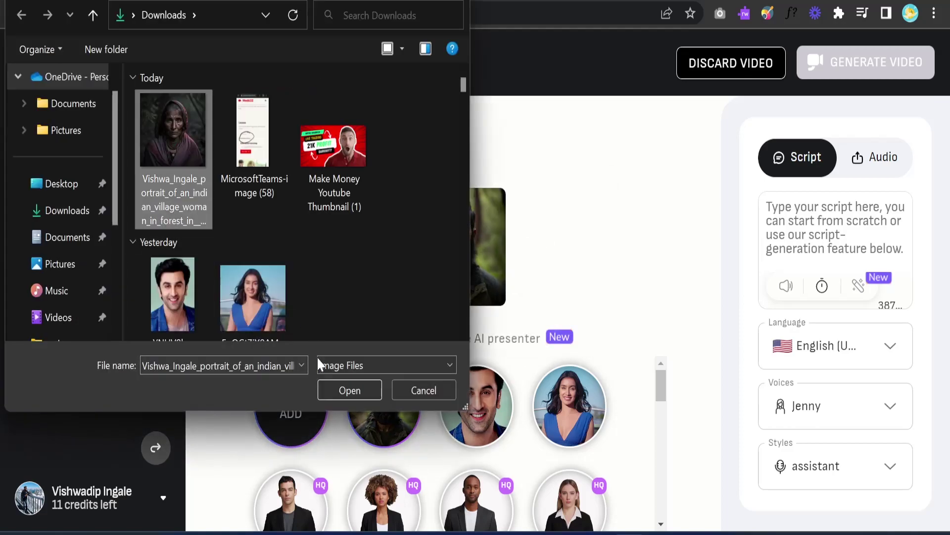
left_click(335, 391)
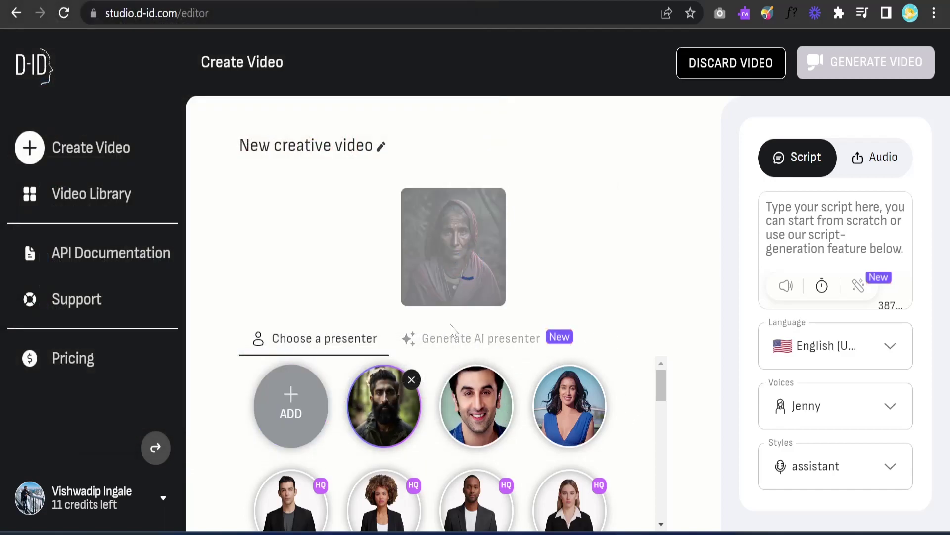
mouse_move(274, 420)
mouse_move(257, 403)
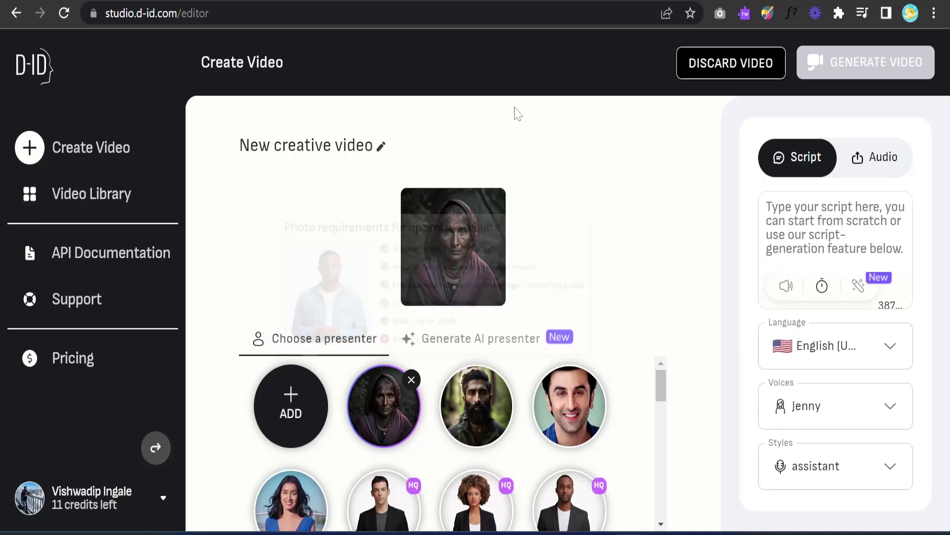
scroll(364, 403, "down", 2)
scroll(322, 441, "up", 2)
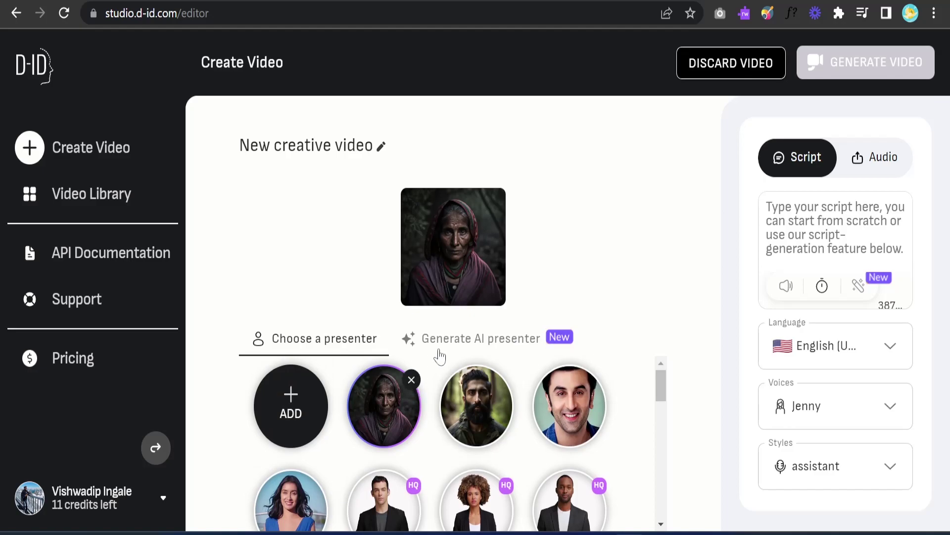
left_click(466, 347)
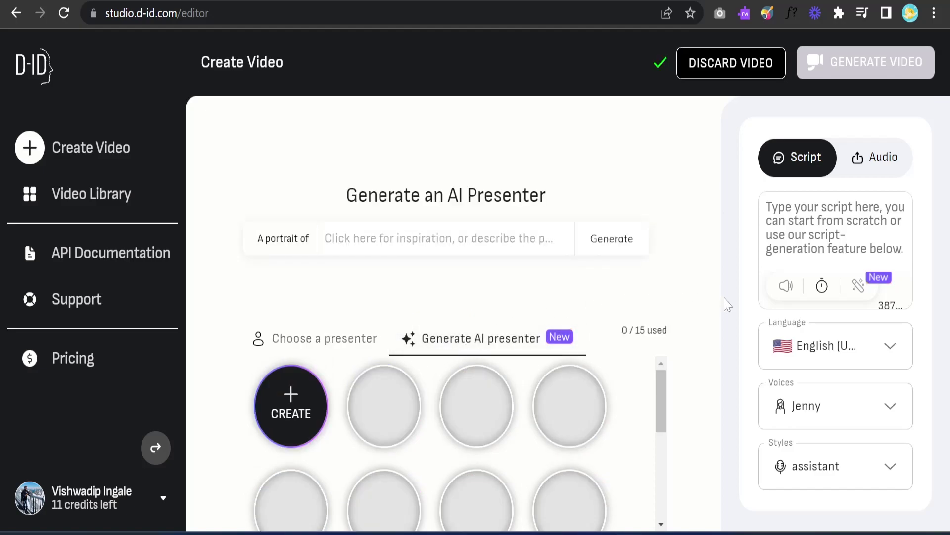
scroll(586, 403, "down", 2)
scroll(589, 405, "up", 2)
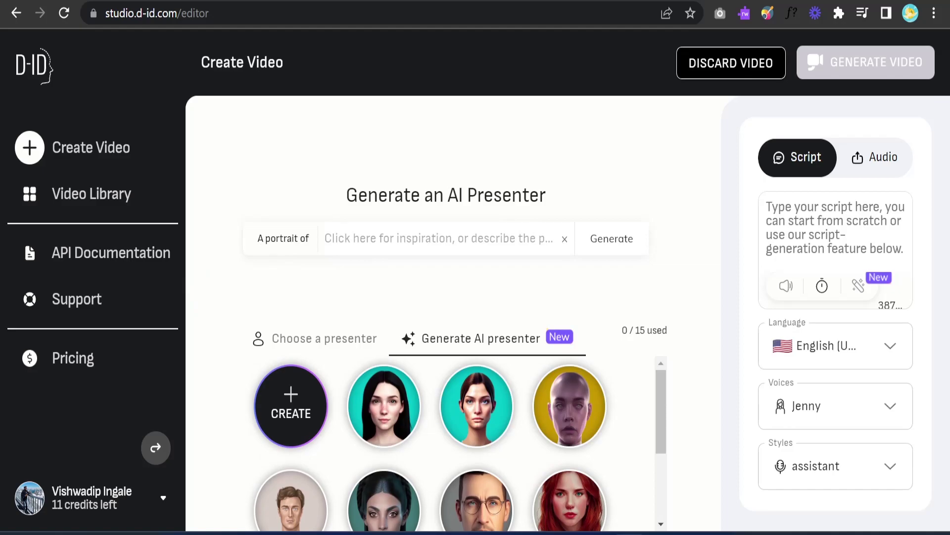
left_click(325, 238)
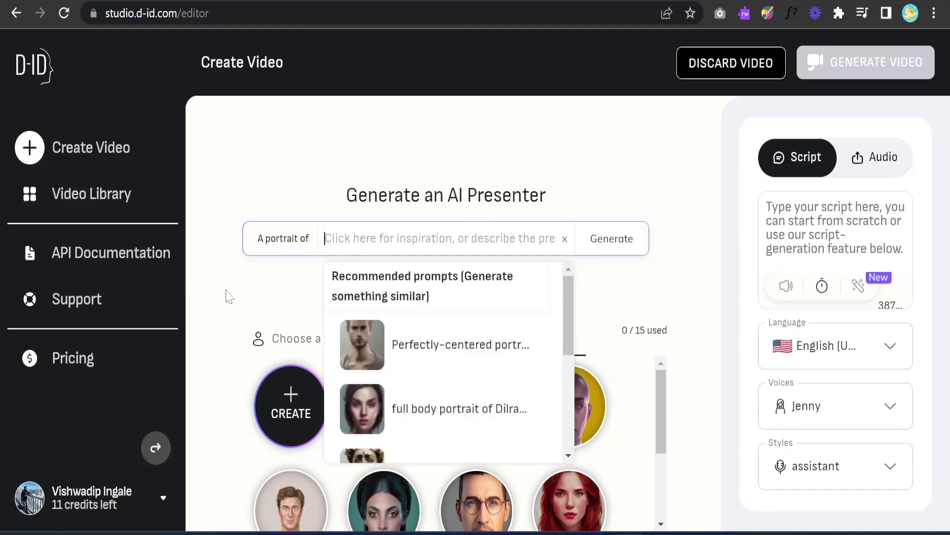
scroll(470, 351, "down", 3)
left_click(242, 142)
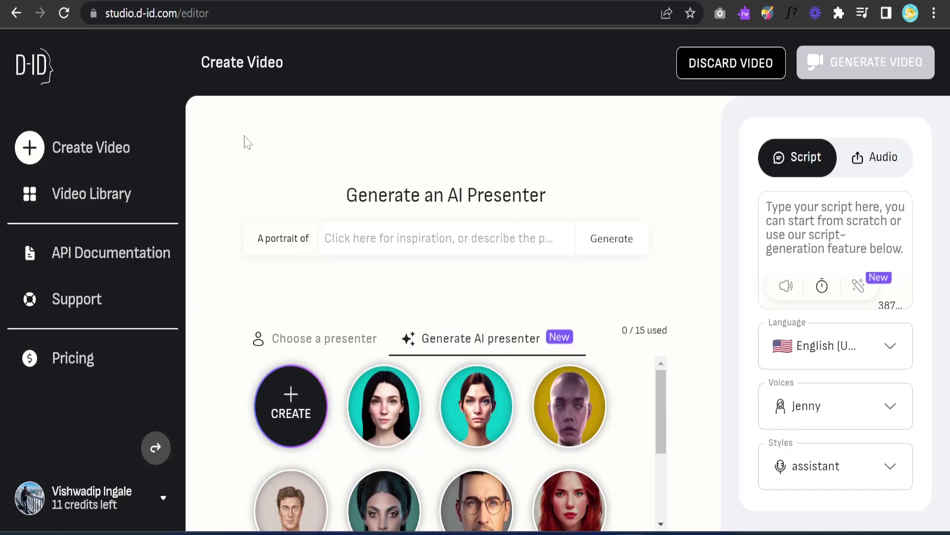
left_click(325, 346)
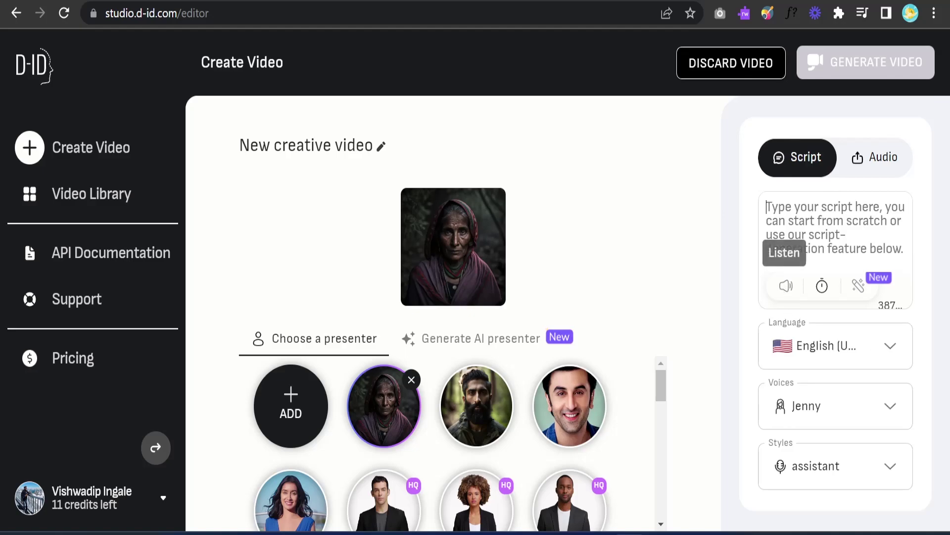
left_click(891, 346)
scroll(795, 187, "down", 3)
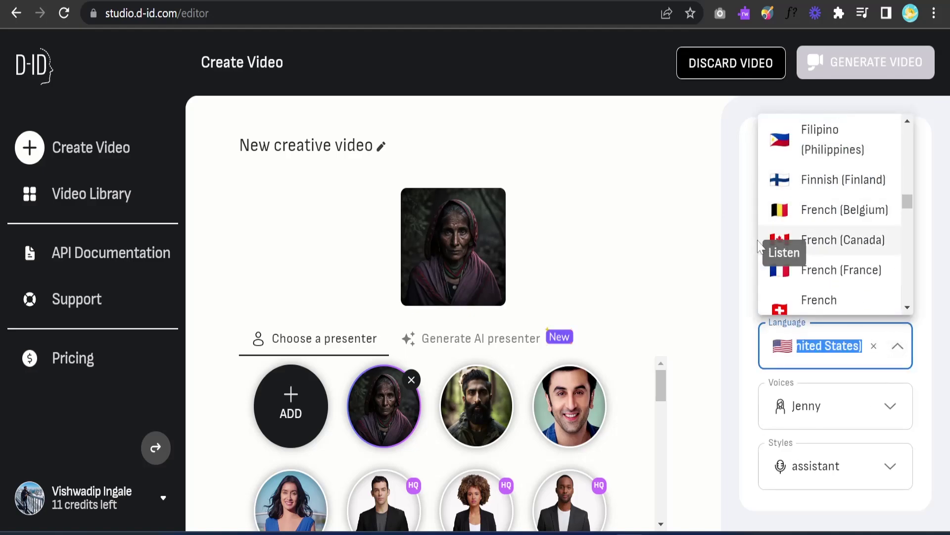
left_click(817, 441)
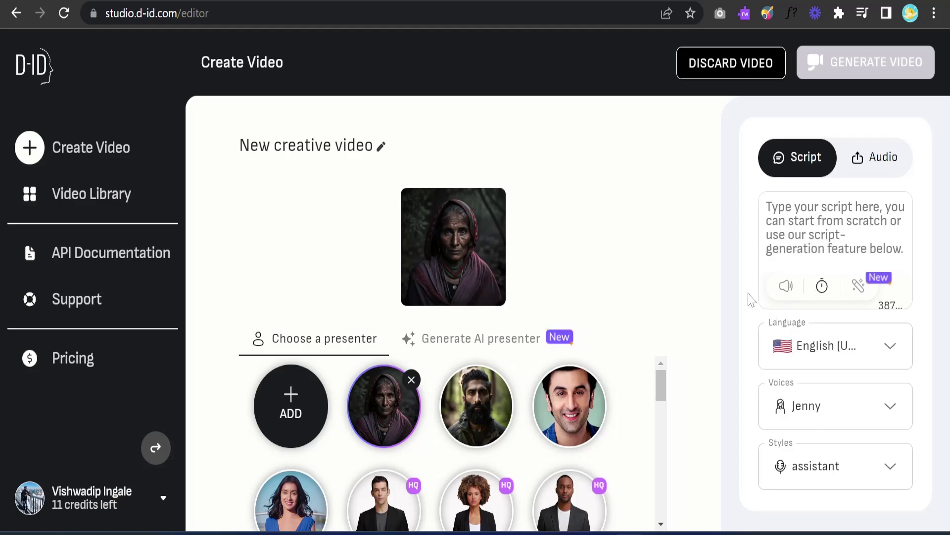
Upload synthesized_audio as the presenter's own voice instead of a typed script.
left_click(869, 171)
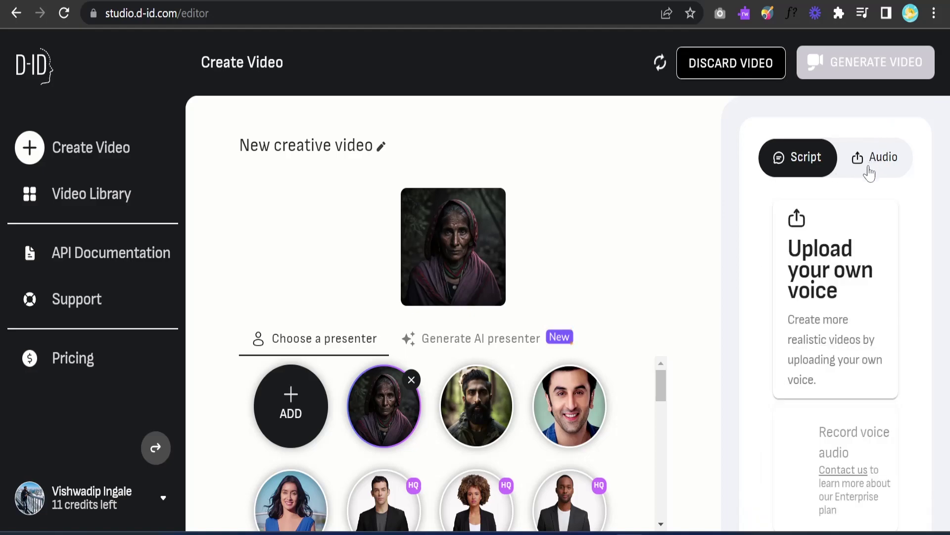
left_click(847, 294)
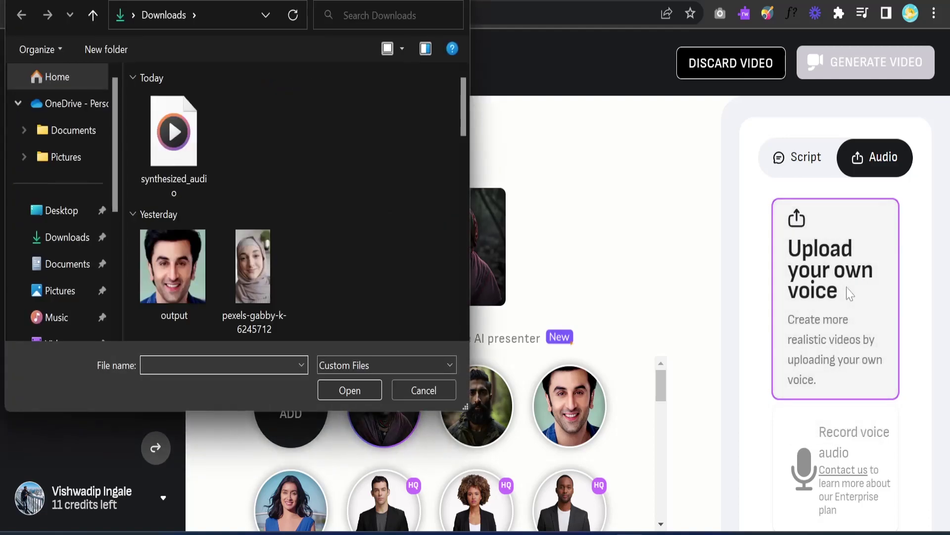
left_click(171, 165)
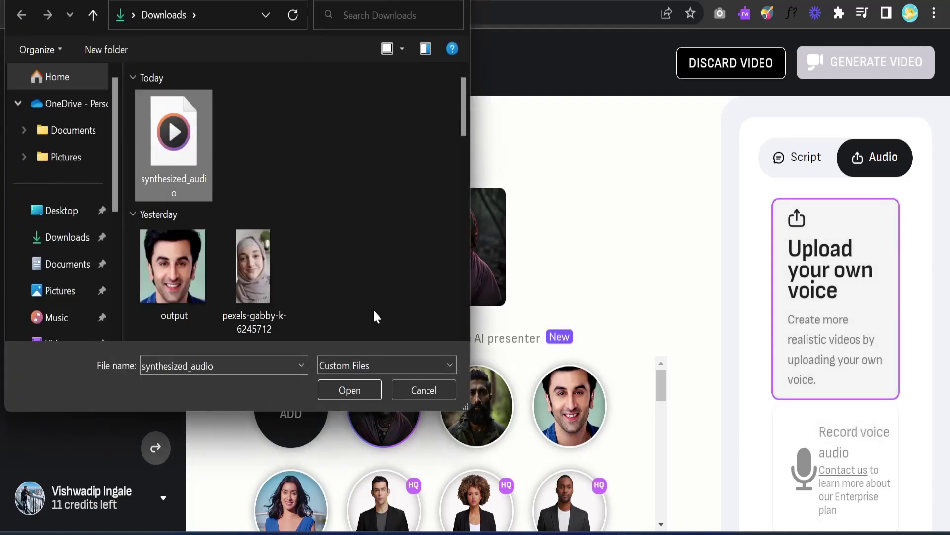
left_click(339, 390)
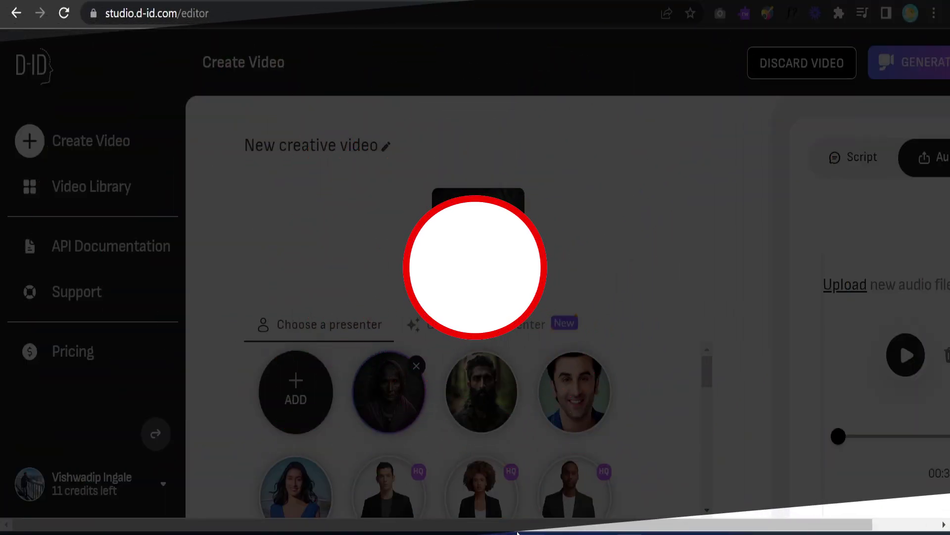
Play a short preview of the uploaded 35-second audio, then stop it.
left_click_drag(507, 527, 573, 526)
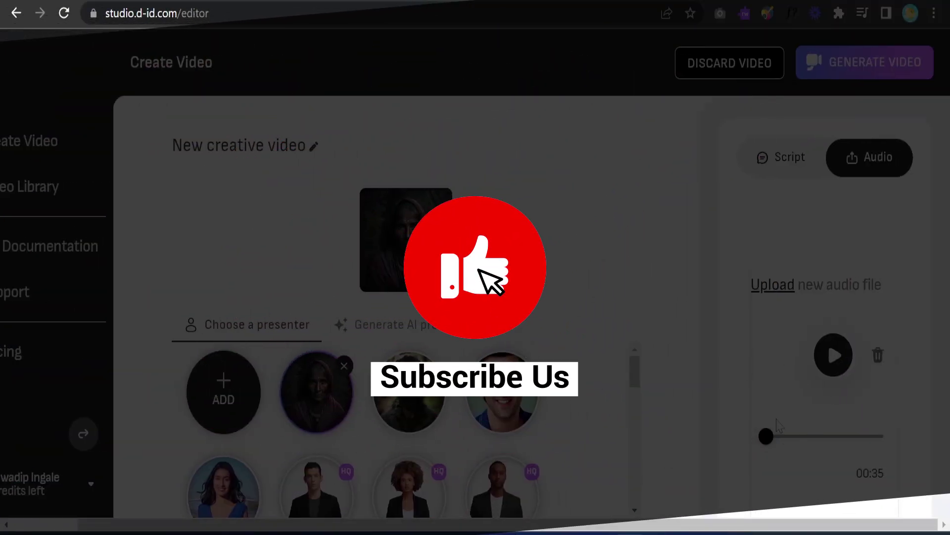
left_click(832, 361)
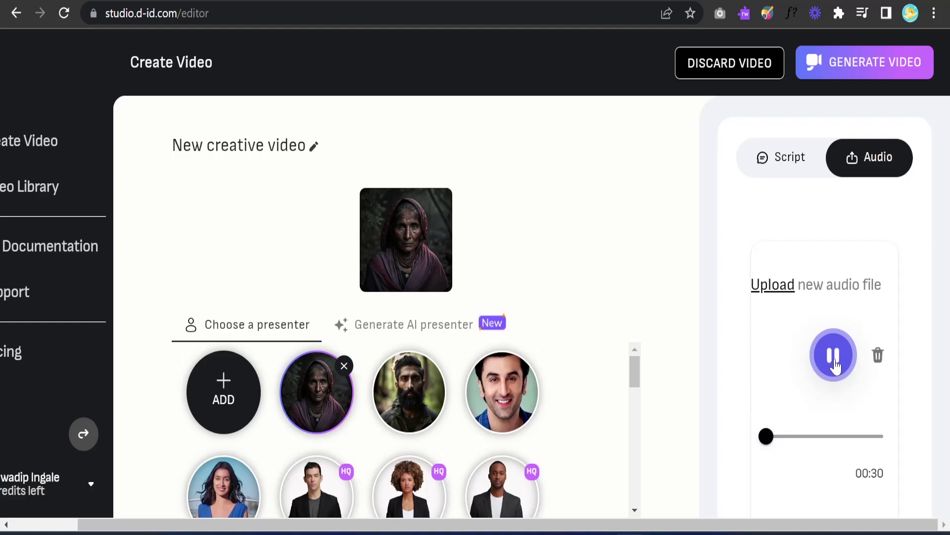
left_click(834, 359)
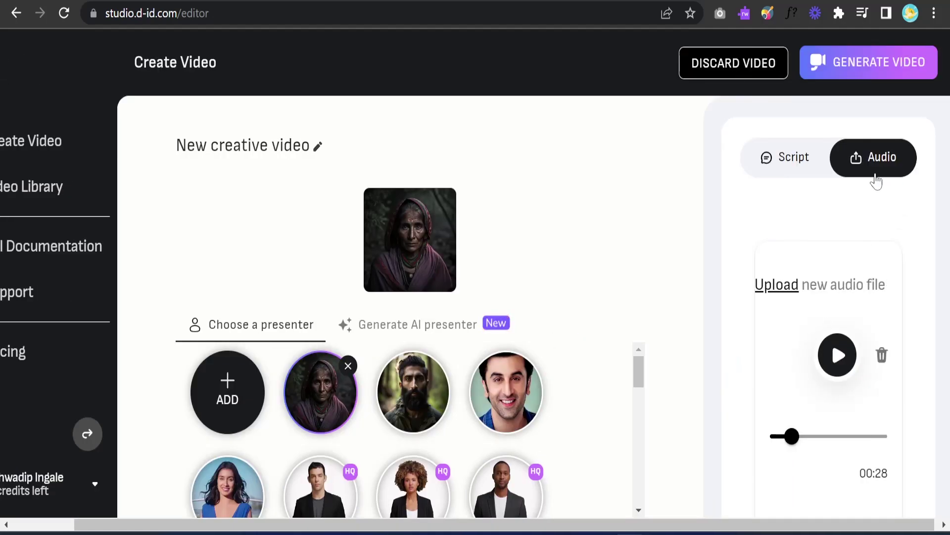
Generate the 34-second village woman video, confirming the 3-credit cost.
left_click(865, 67)
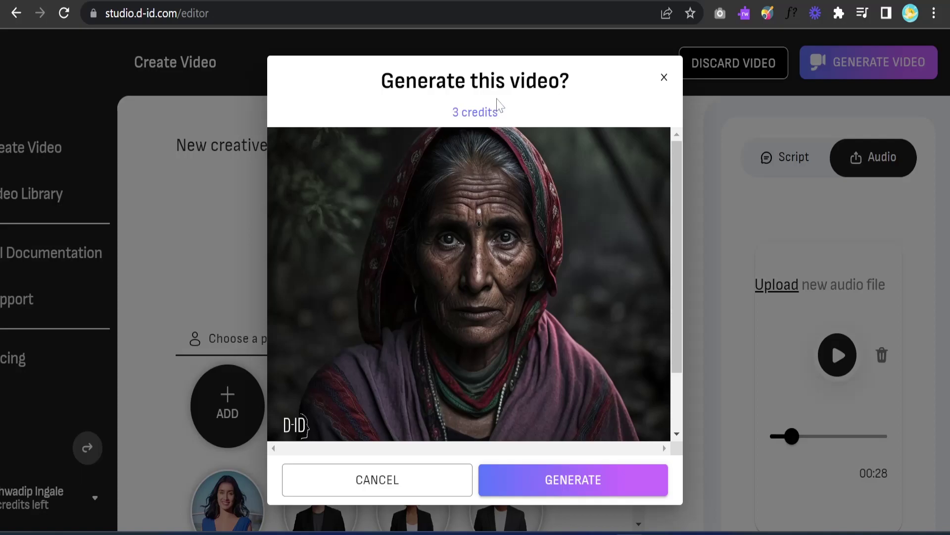
scroll(496, 365, "down", 2)
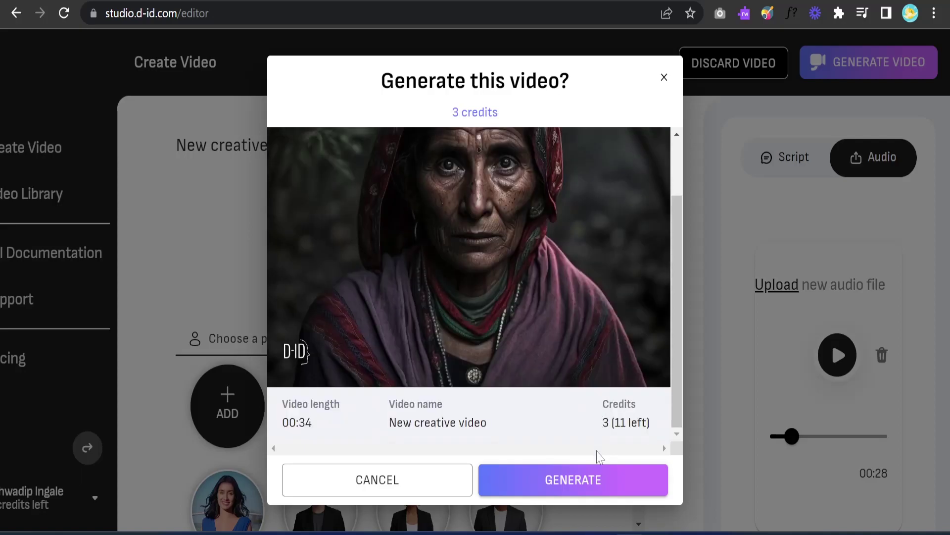
left_click(572, 488)
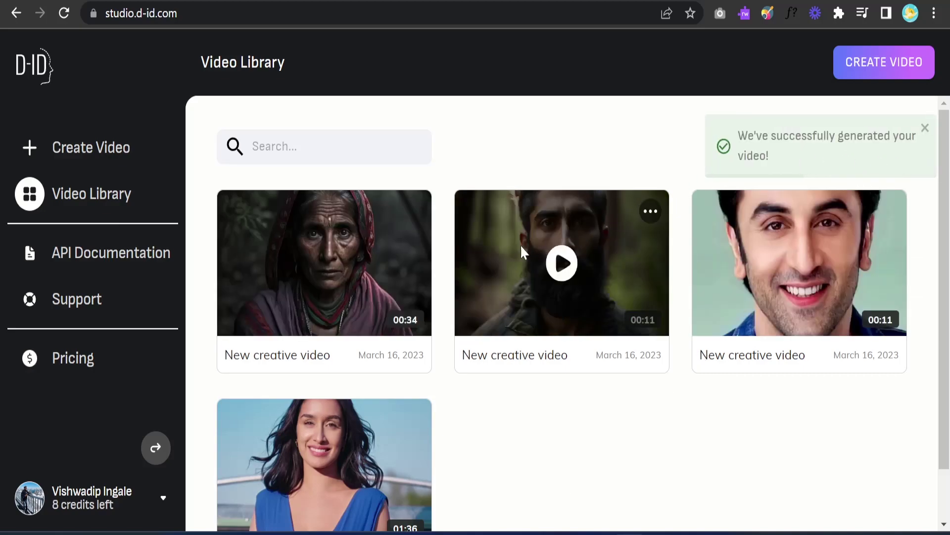
Play the new 00:34 village woman video full screen, then exit full screen.
mouse_move(381, 255)
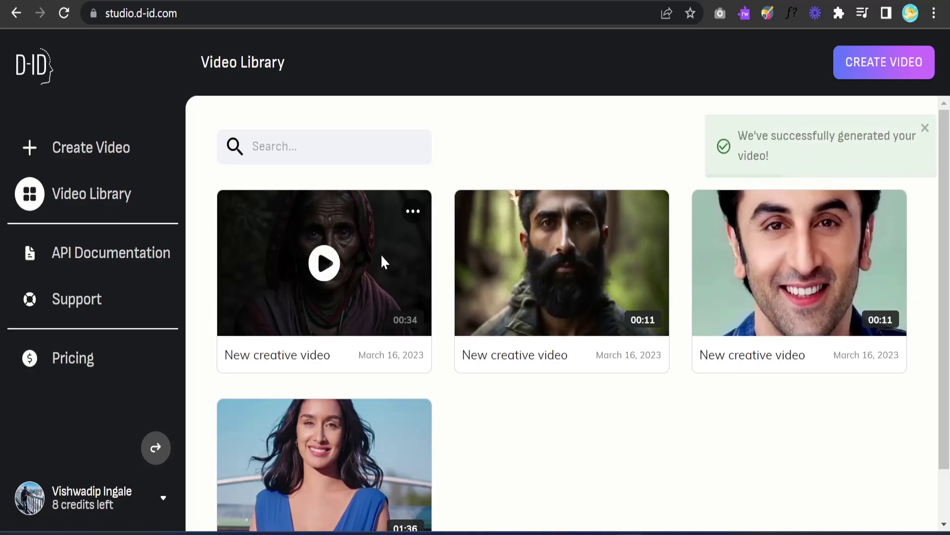
left_click(323, 263)
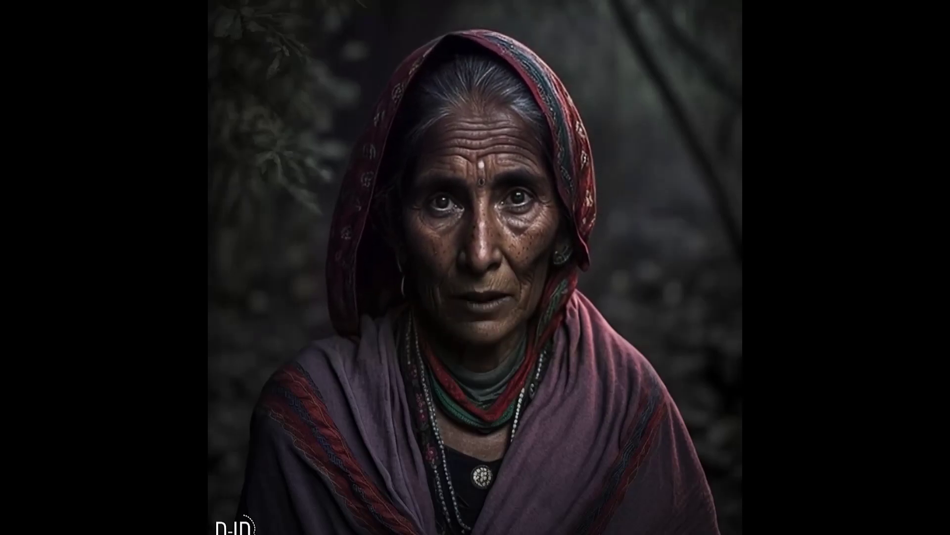
mouse_move(3, 287)
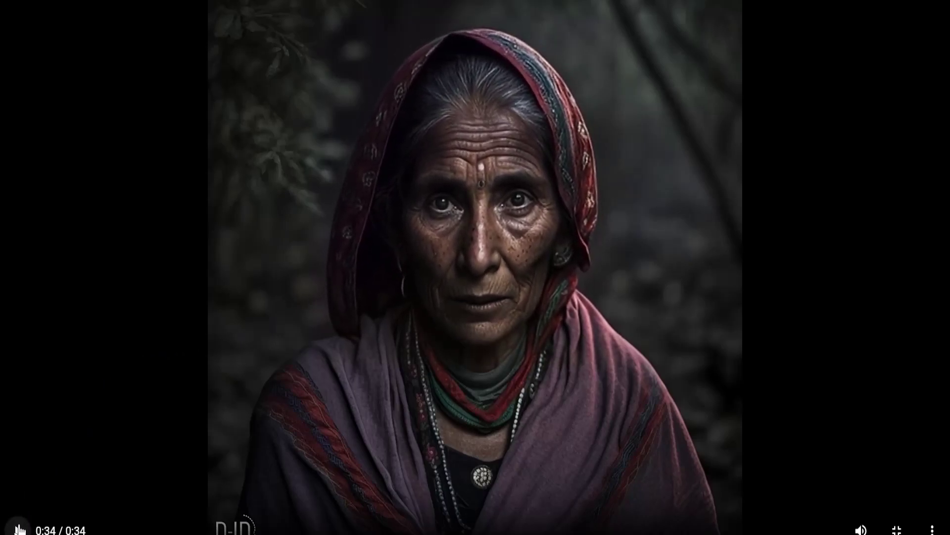
left_click(897, 529)
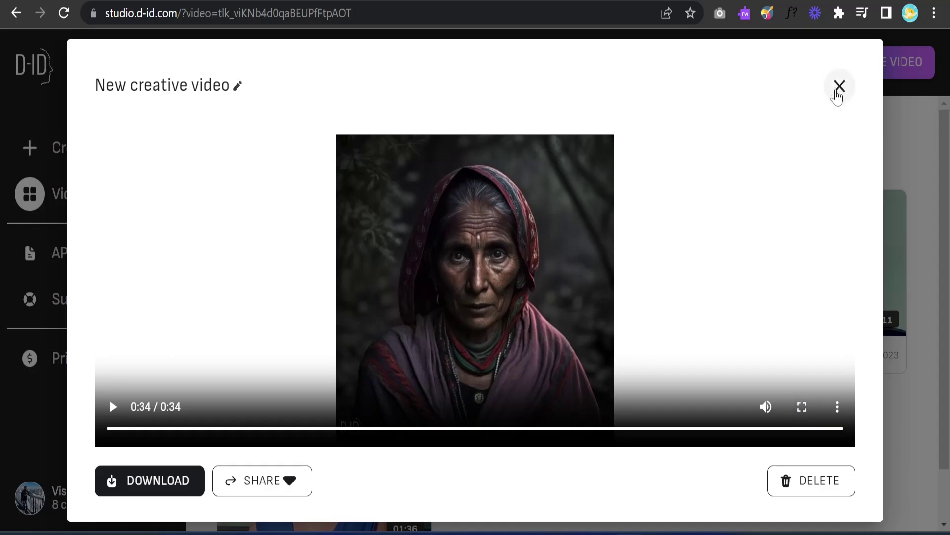
Close the video player to return to the Video Library with four videos.
left_click(839, 87)
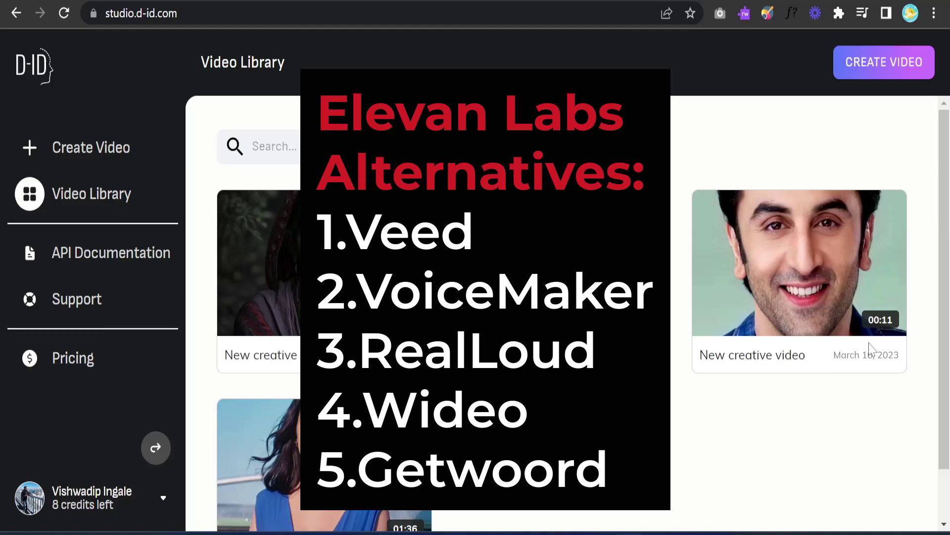
mouse_move(794, 252)
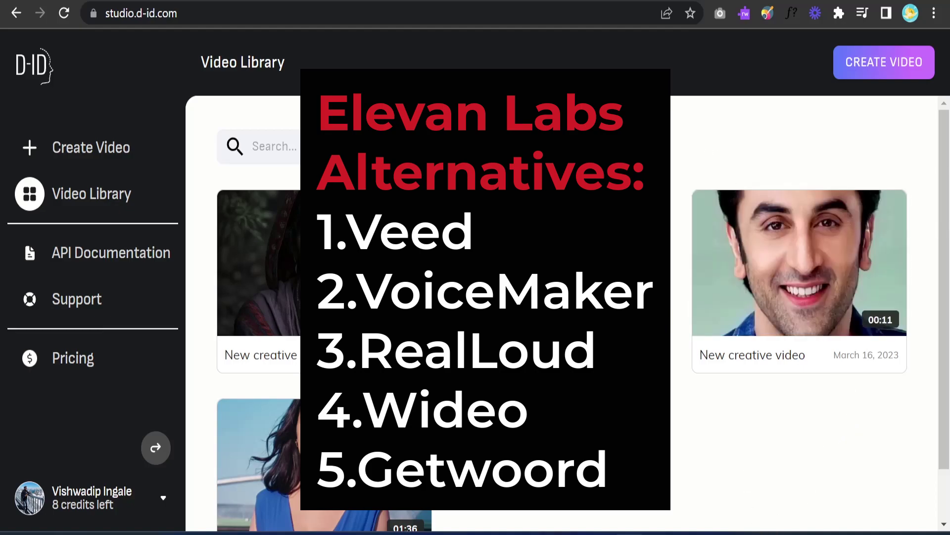